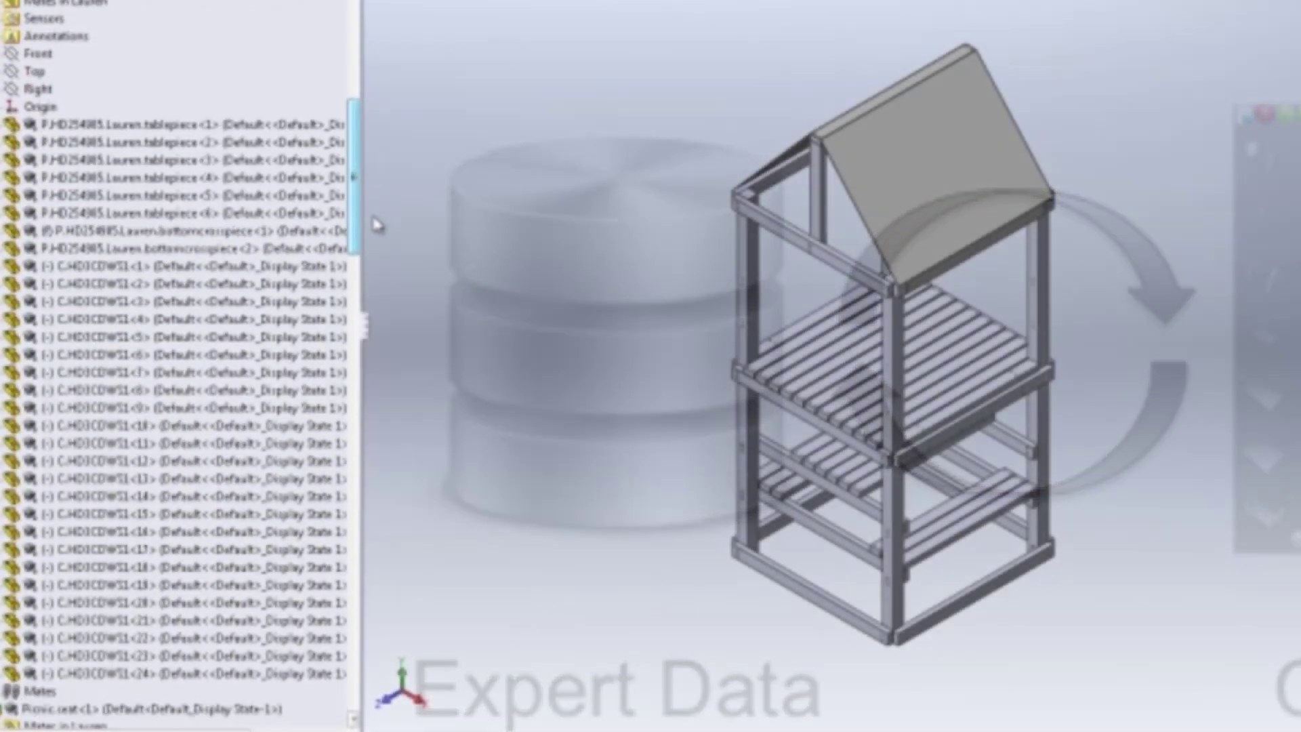
- Zoom in on the play structure's crosspiece joint to see its bolt holes up close
{"action": "left_click_drag", "start_coordinate": [356, 101], "coordinate": [375, 691]}
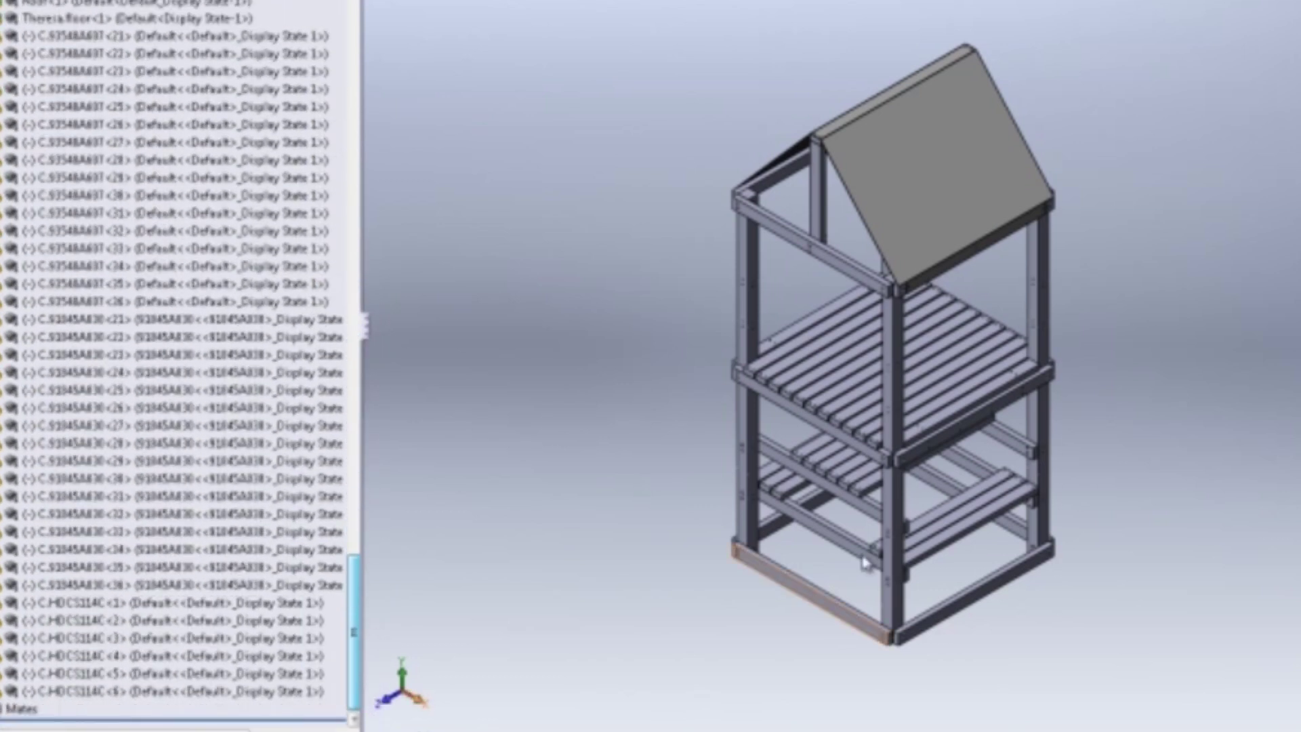
{"action": "scroll", "coordinate": [865, 564], "scroll_direction": "down", "scroll_amount": 10}
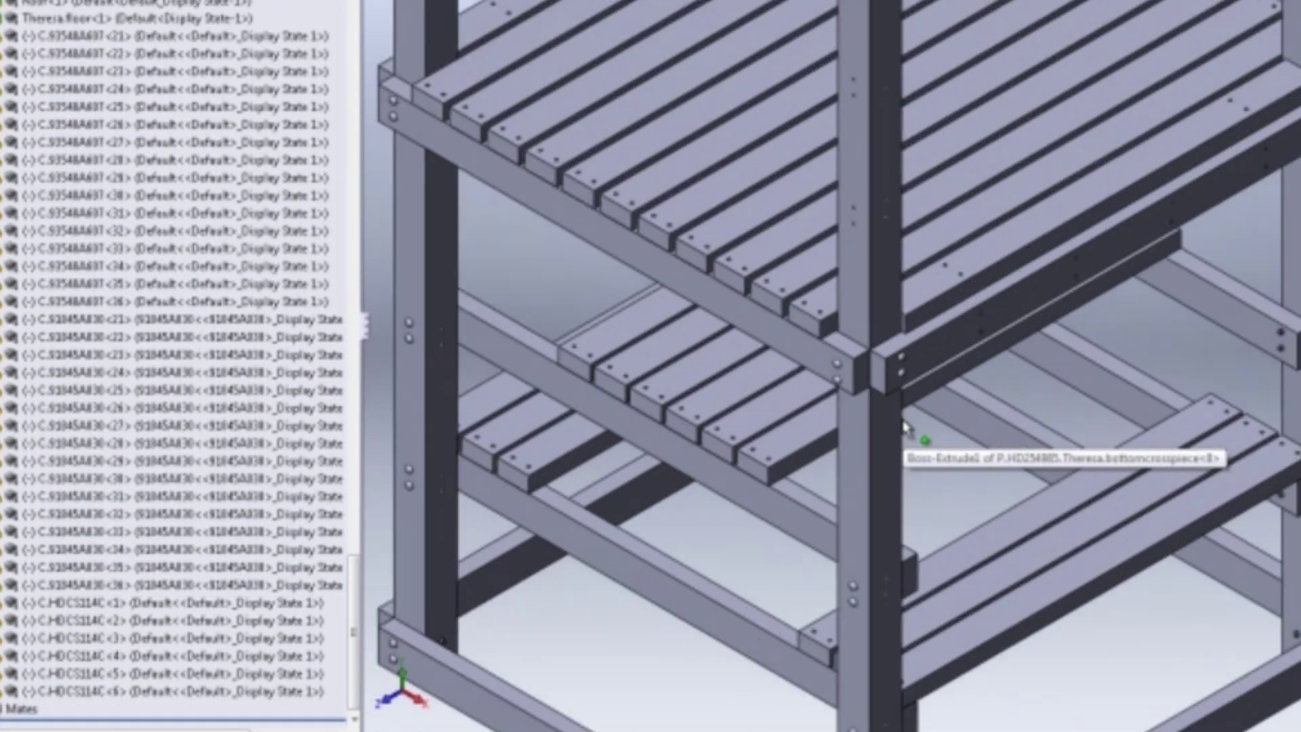
{"action": "scroll", "coordinate": [935, 338], "scroll_direction": "down", "scroll_amount": 6}
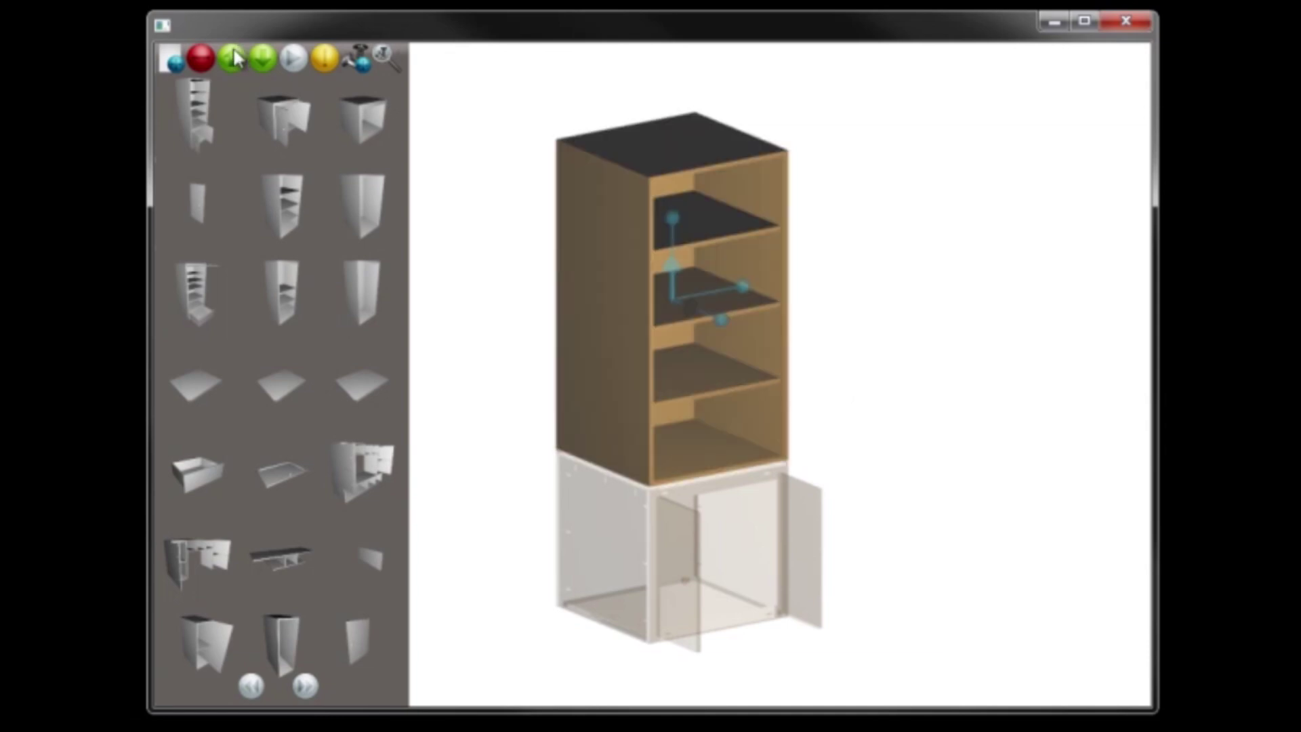
- Widen and lower the tall cabinet, shorten its upper shelf unit, and select a shelf inside it
{"action": "left_click_drag", "start_coordinate": [763, 377], "coordinate": [787, 377]}
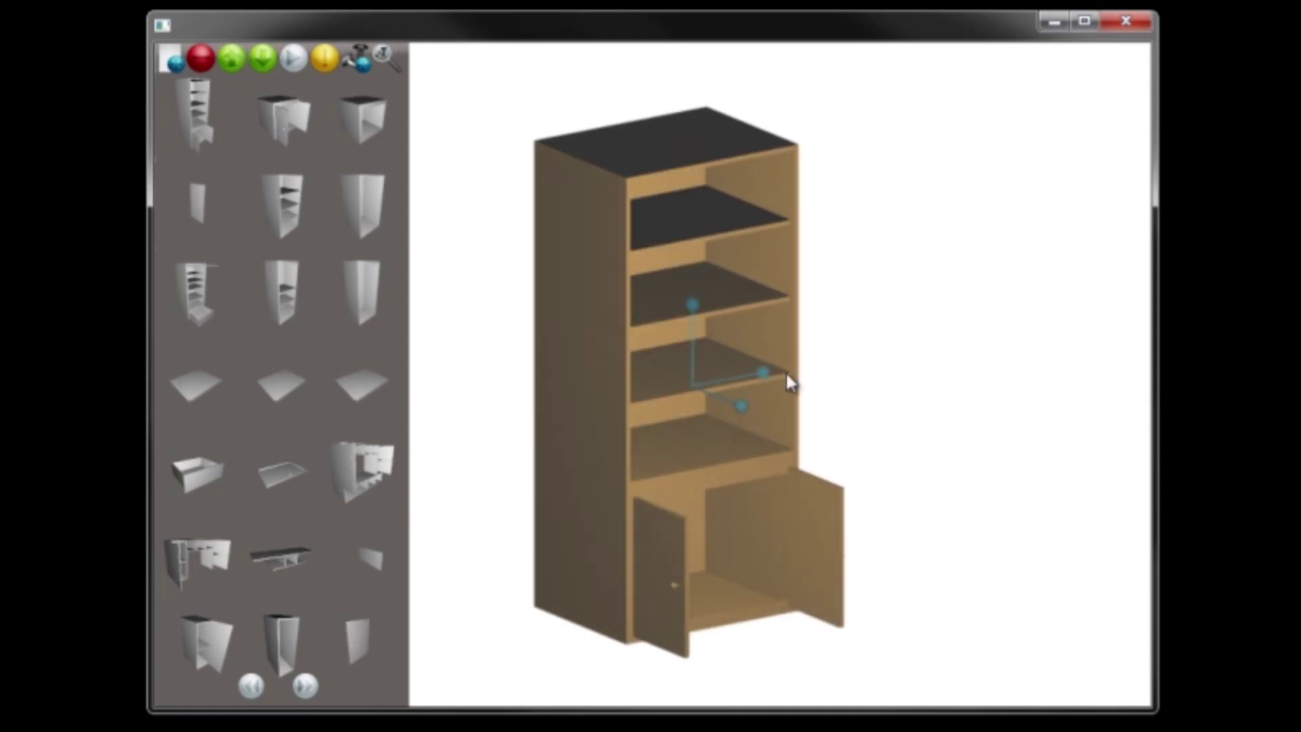
{"action": "left_click_drag", "start_coordinate": [693, 311], "coordinate": [696, 314]}
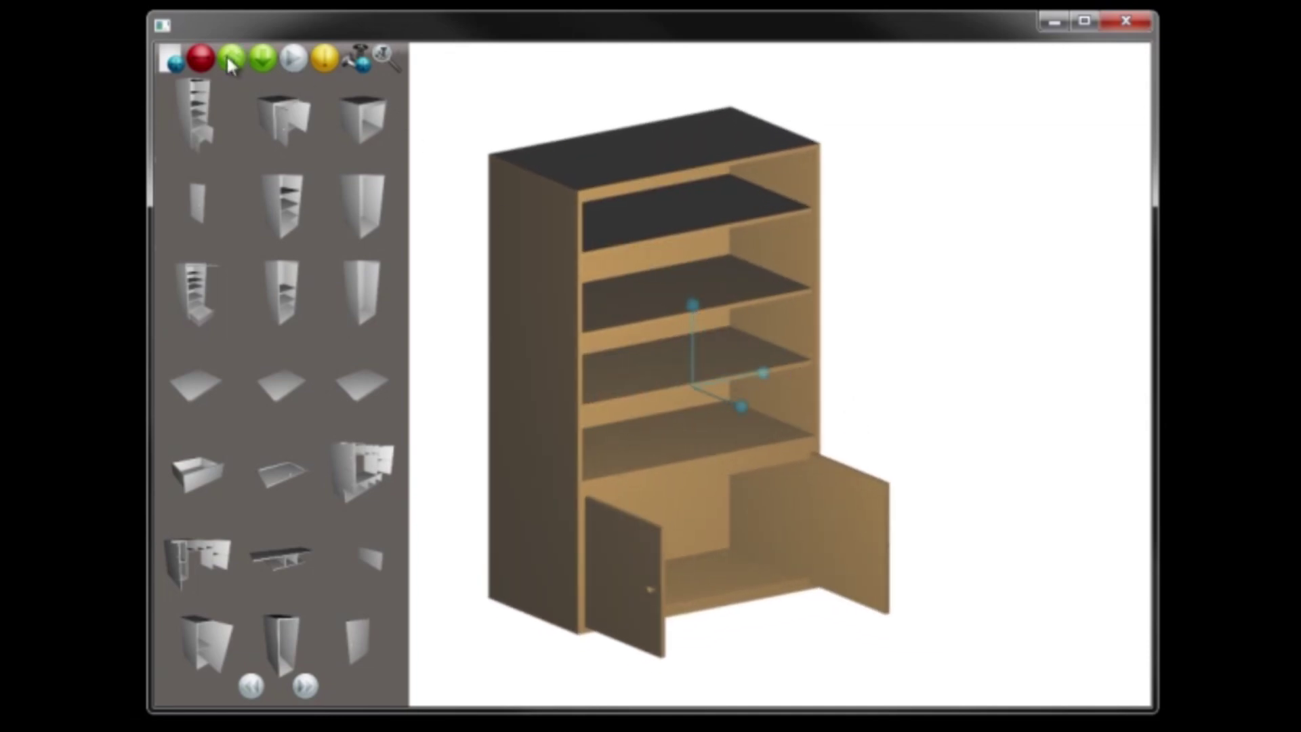
{"action": "left_click", "coordinate": [263, 60]}
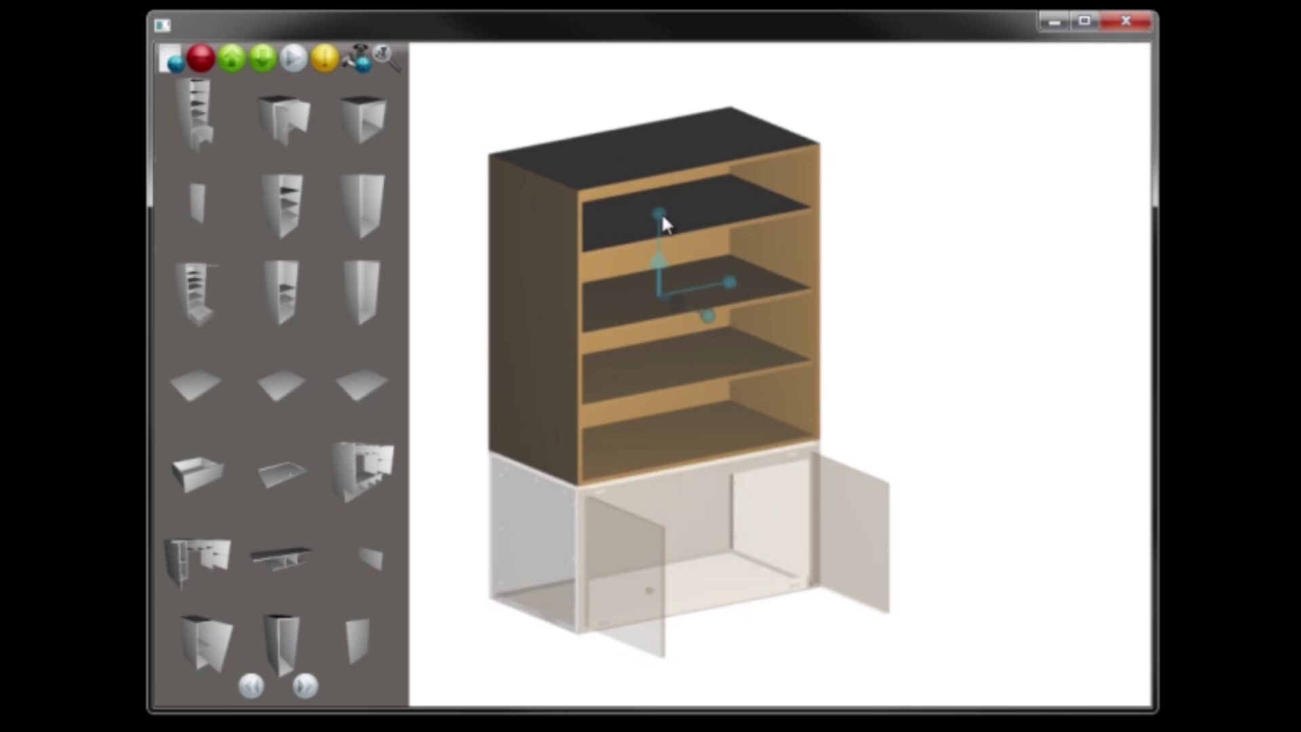
{"action": "left_click_drag", "start_coordinate": [661, 212], "coordinate": [668, 234]}
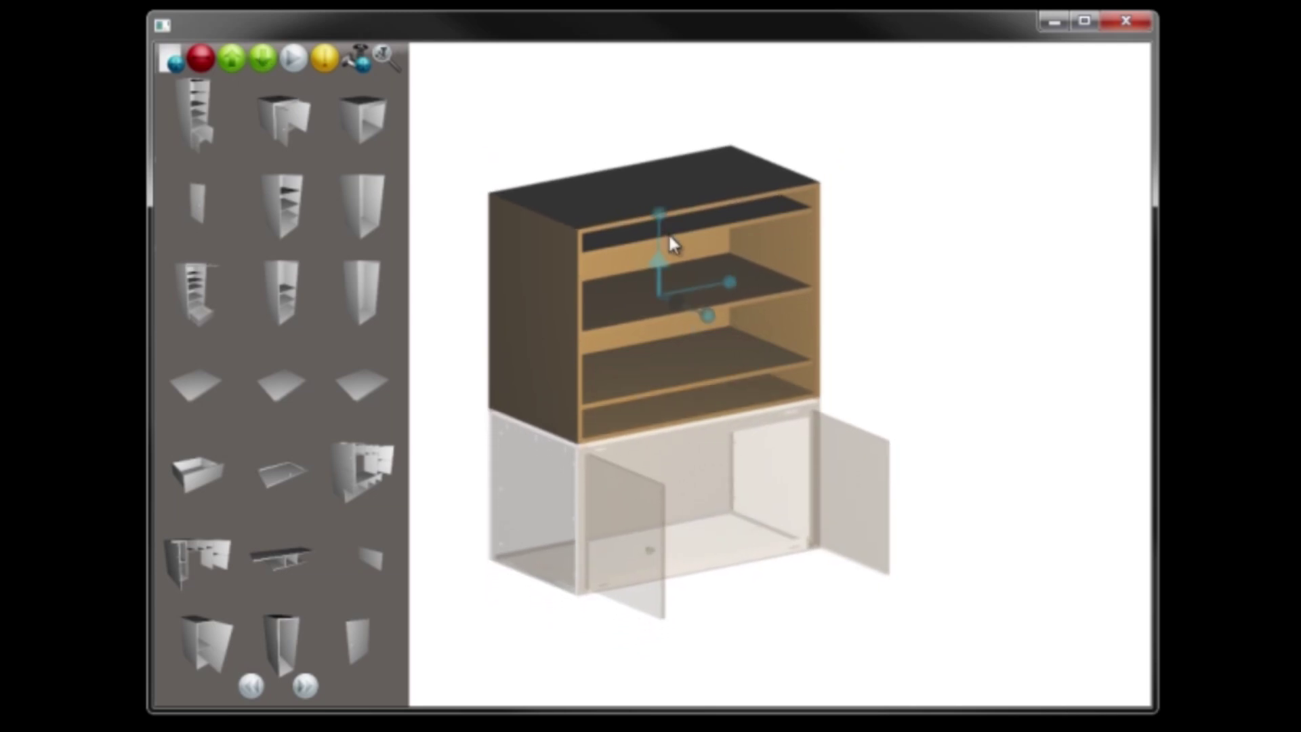
{"action": "left_click", "coordinate": [263, 60]}
{"action": "double_click", "coordinate": [661, 336]}
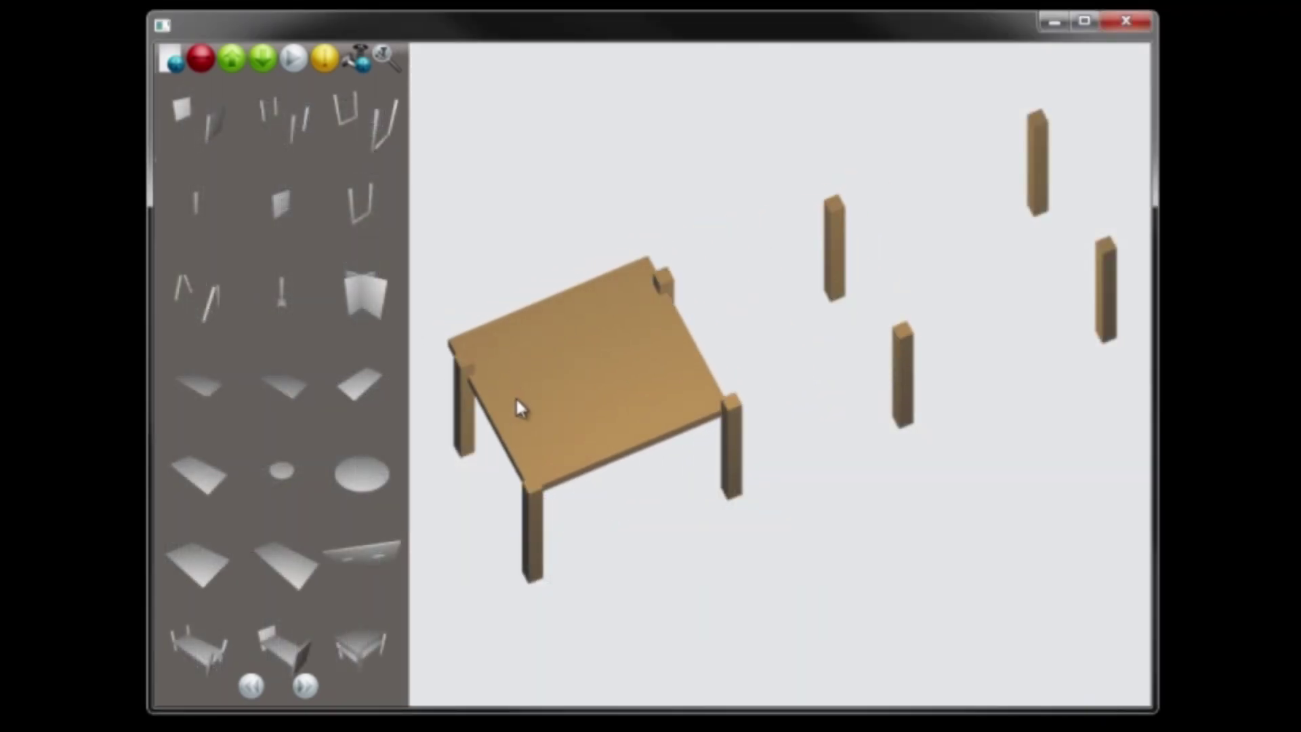
- Stretch the square tabletop into a long rectangle using its corner handle
{"action": "left_click", "coordinate": [517, 396]}
{"action": "left_click_drag", "start_coordinate": [693, 337], "coordinate": [813, 298]}
{"action": "left_click", "coordinate": [750, 366]}
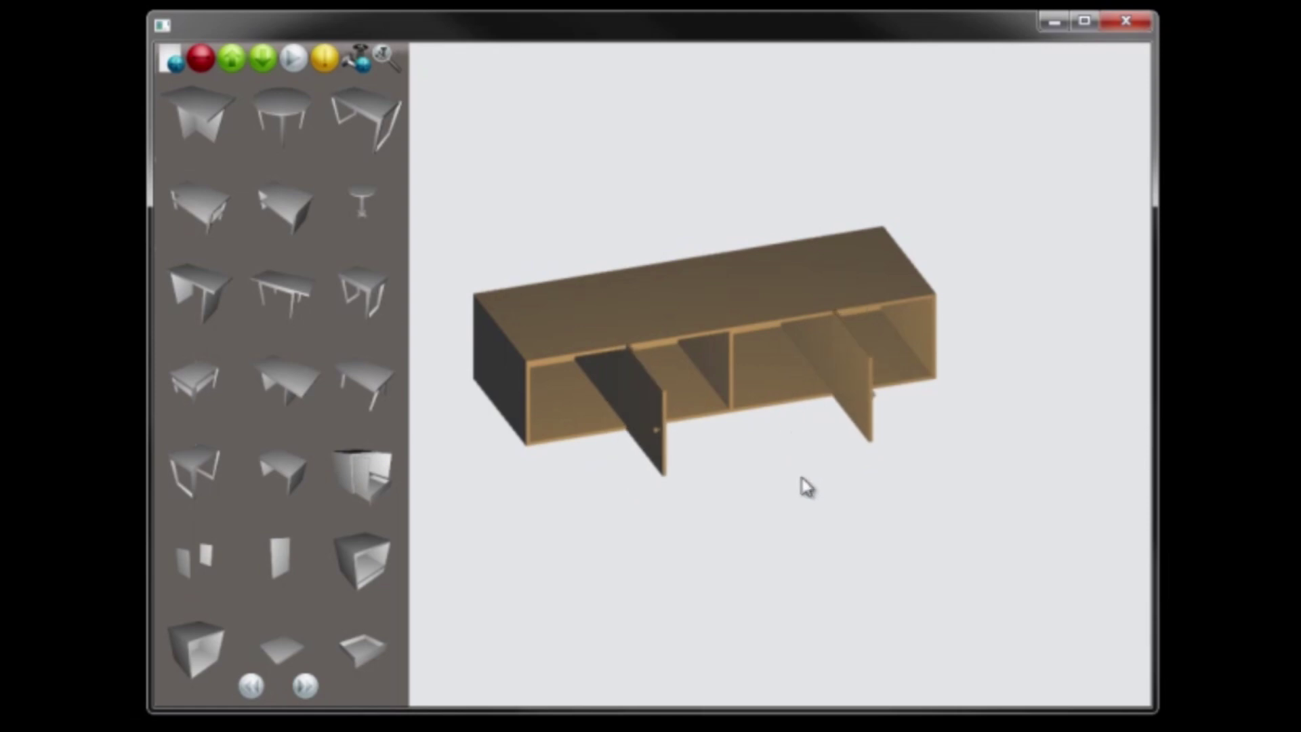
- Replace the low shelf unit's divider panel with a second door
{"action": "left_click", "coordinate": [644, 425]}
{"action": "left_click", "coordinate": [865, 433]}
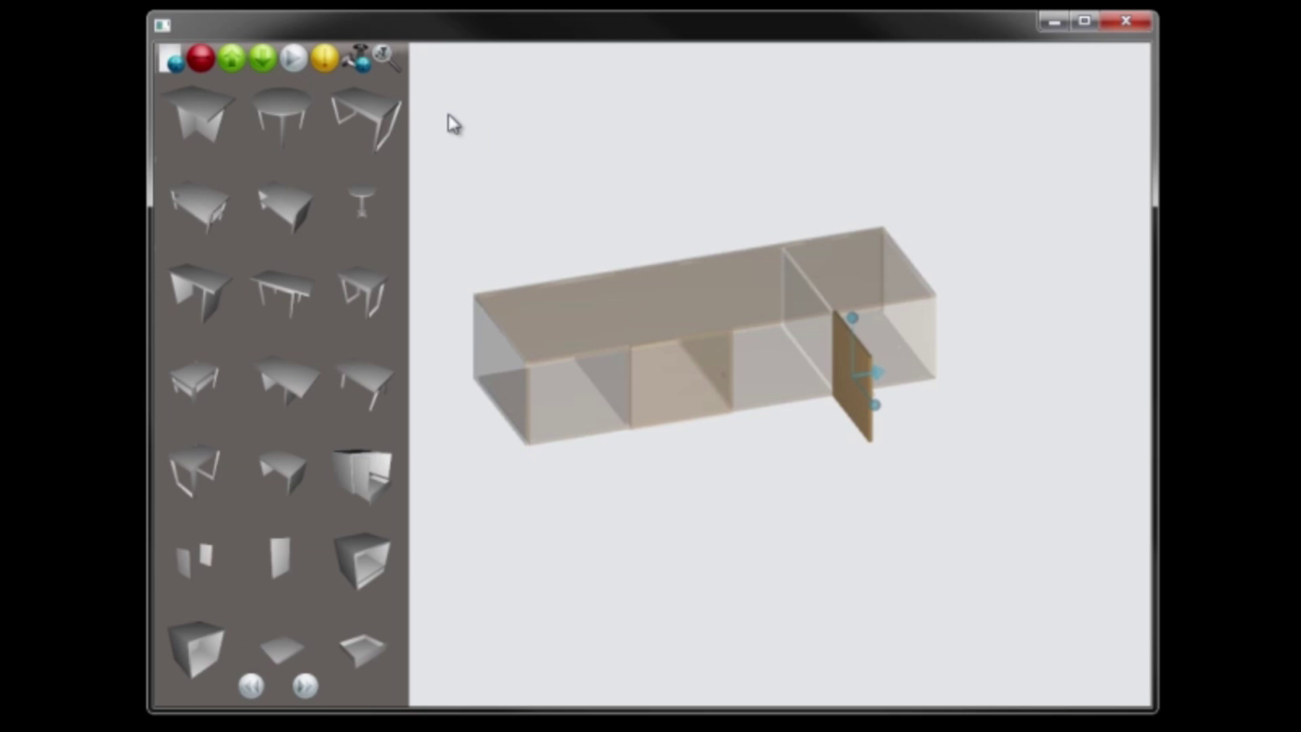
{"action": "left_click", "coordinate": [271, 60]}
{"action": "left_click", "coordinate": [938, 595]}
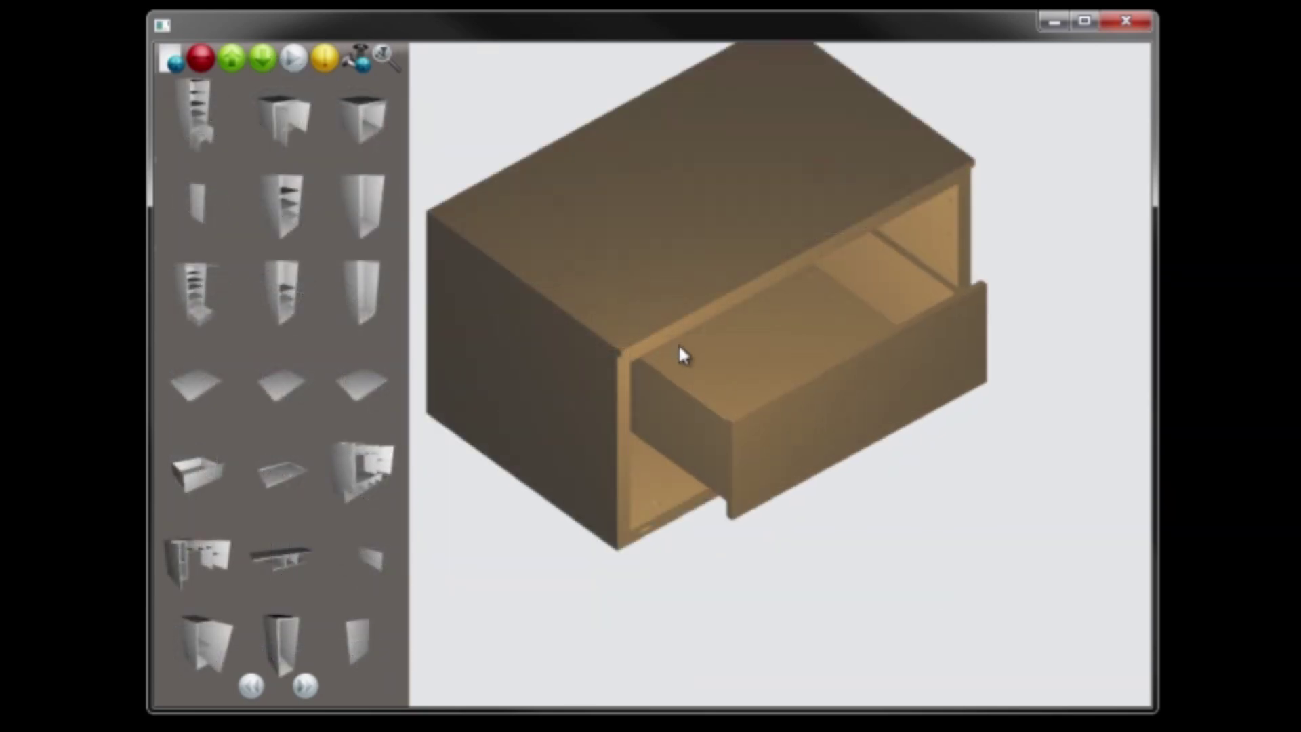
- Open the cabinet drawer and add runner slides, checking them in see-through view
{"action": "left_click_drag", "start_coordinate": [679, 347], "coordinate": [739, 388]}
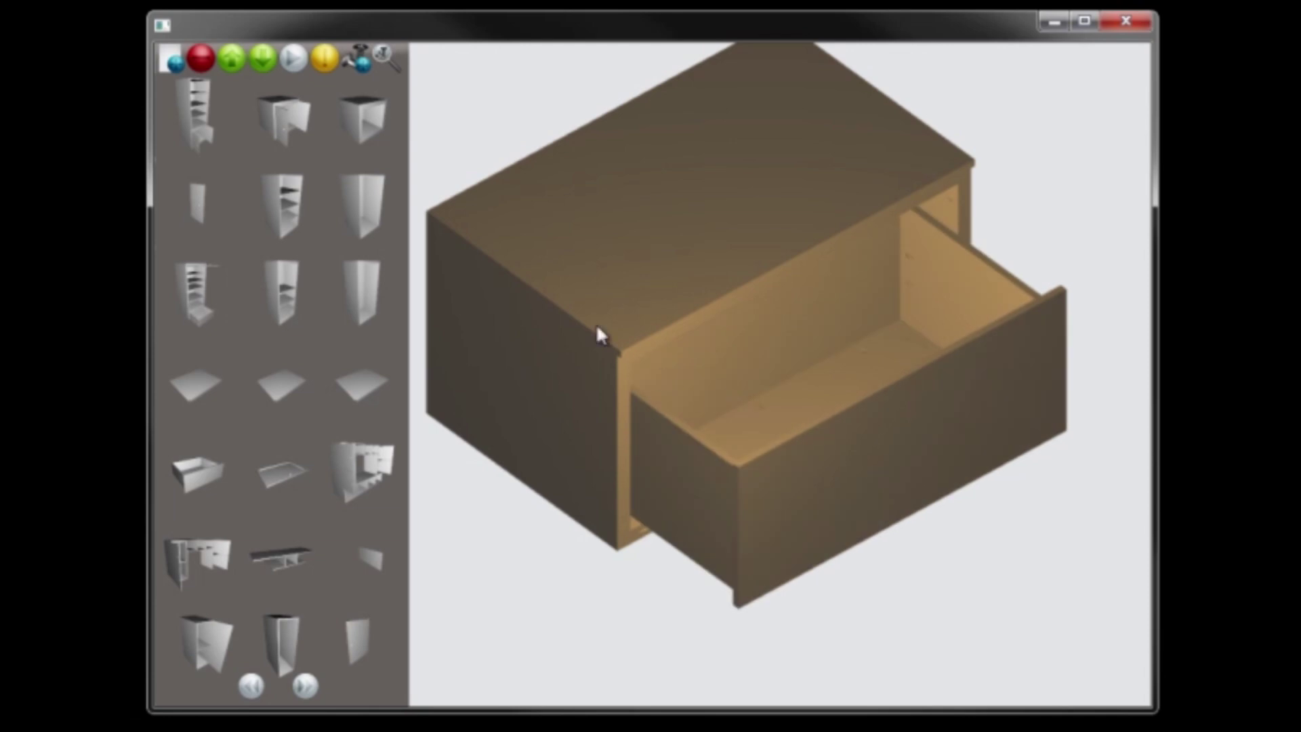
{"action": "left_click", "coordinate": [358, 63]}
{"action": "left_click", "coordinate": [383, 56]}
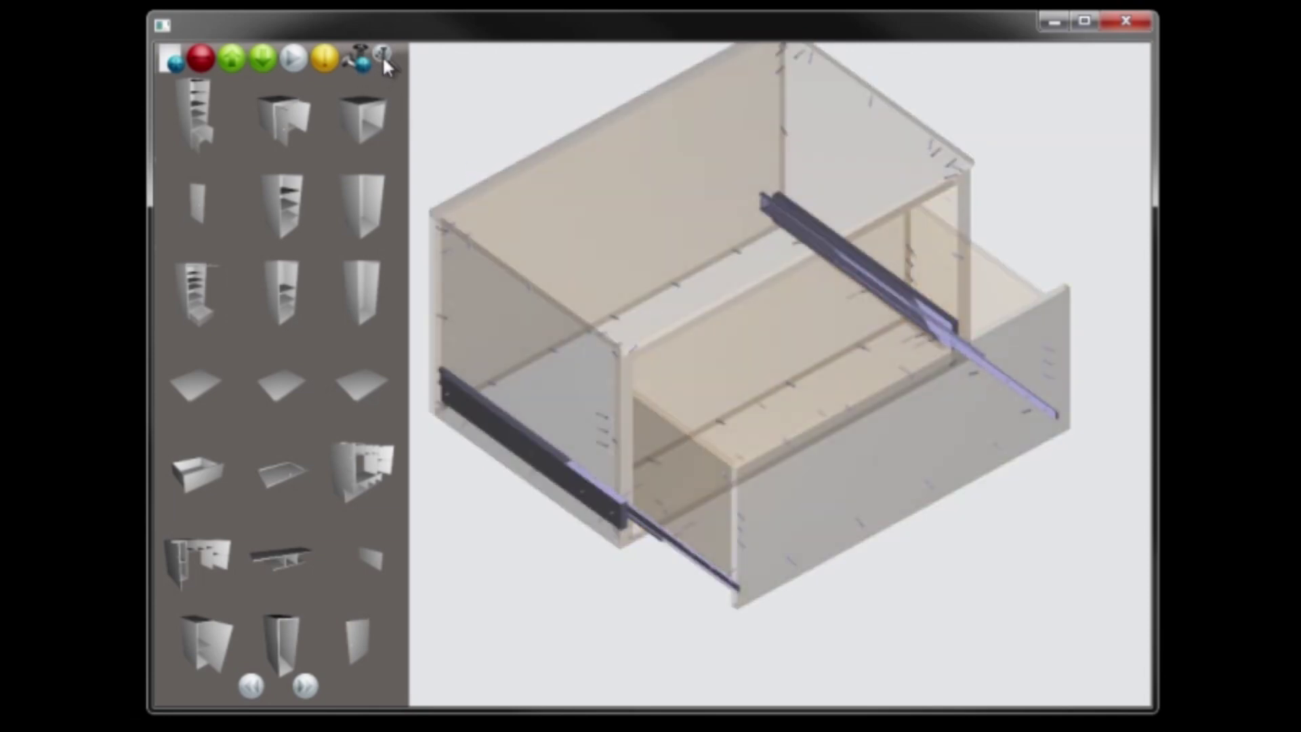
{"action": "left_click", "coordinate": [382, 55]}
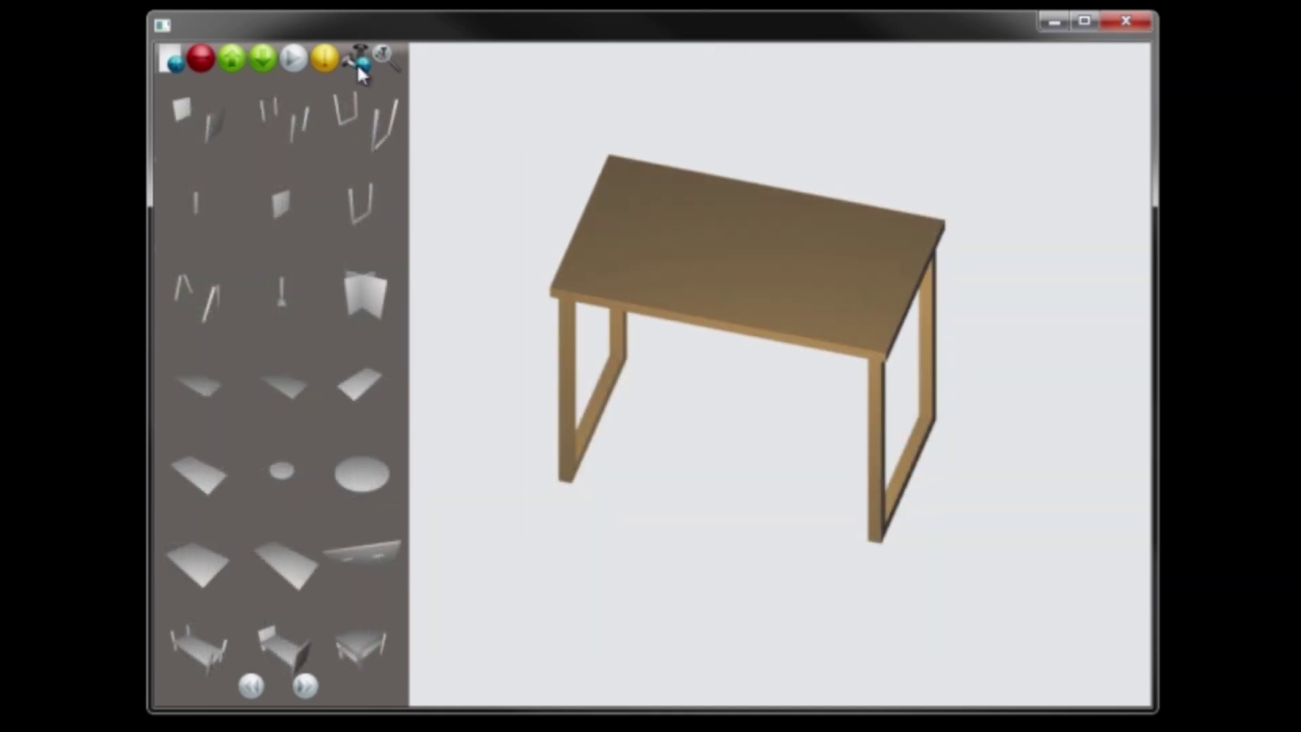
- Switch the table to a glass top set in a wooden frame
{"action": "left_click", "coordinate": [357, 63]}
{"action": "left_click", "coordinate": [381, 54]}
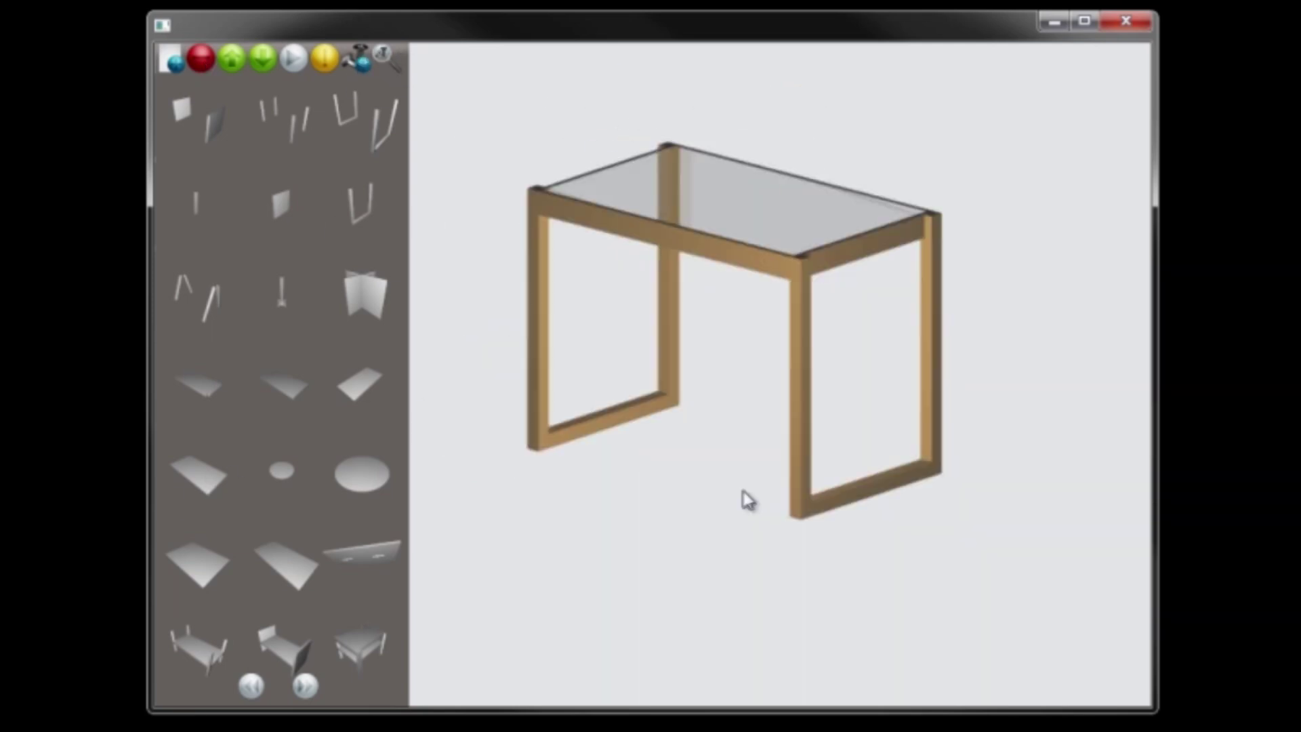
{"action": "left_click", "coordinate": [383, 56]}
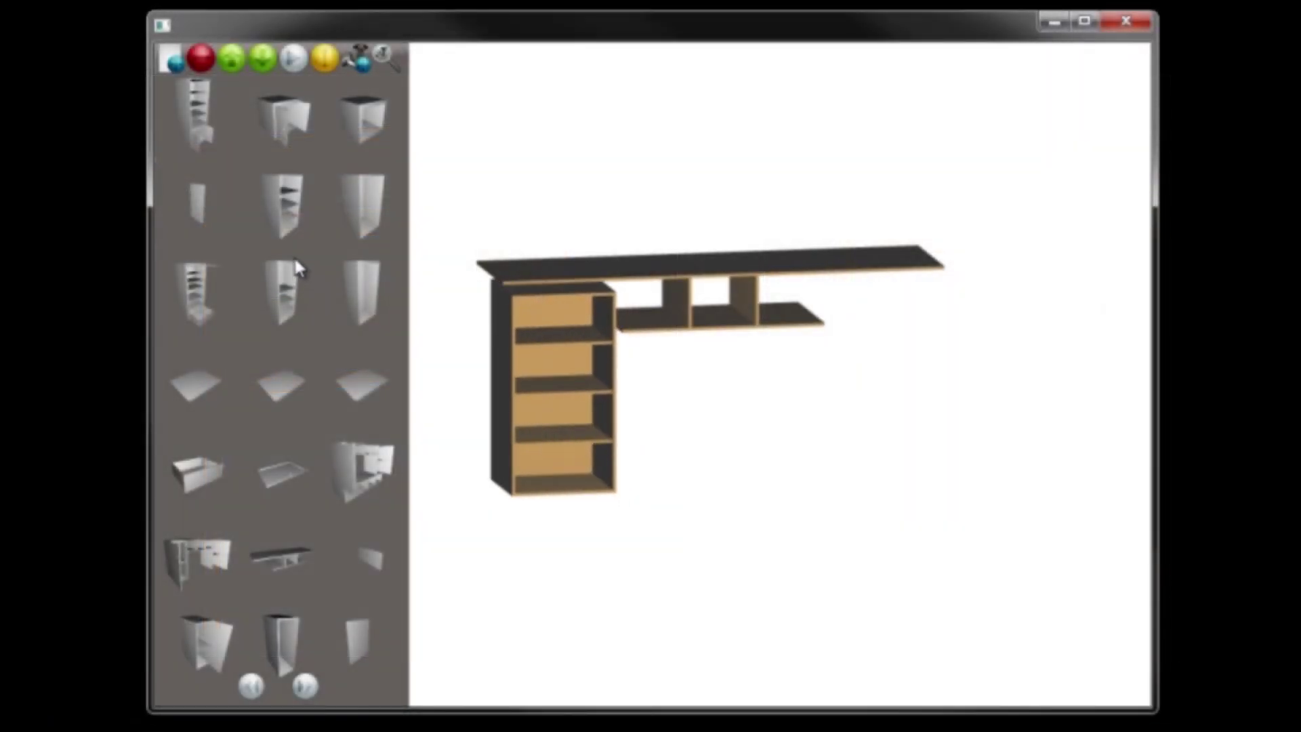
- Replace the desk's left bookcase with a taller shelf unit, add another under the right end, and rerun the design check
{"action": "left_click", "coordinate": [298, 269]}
{"action": "left_click", "coordinate": [327, 60]}
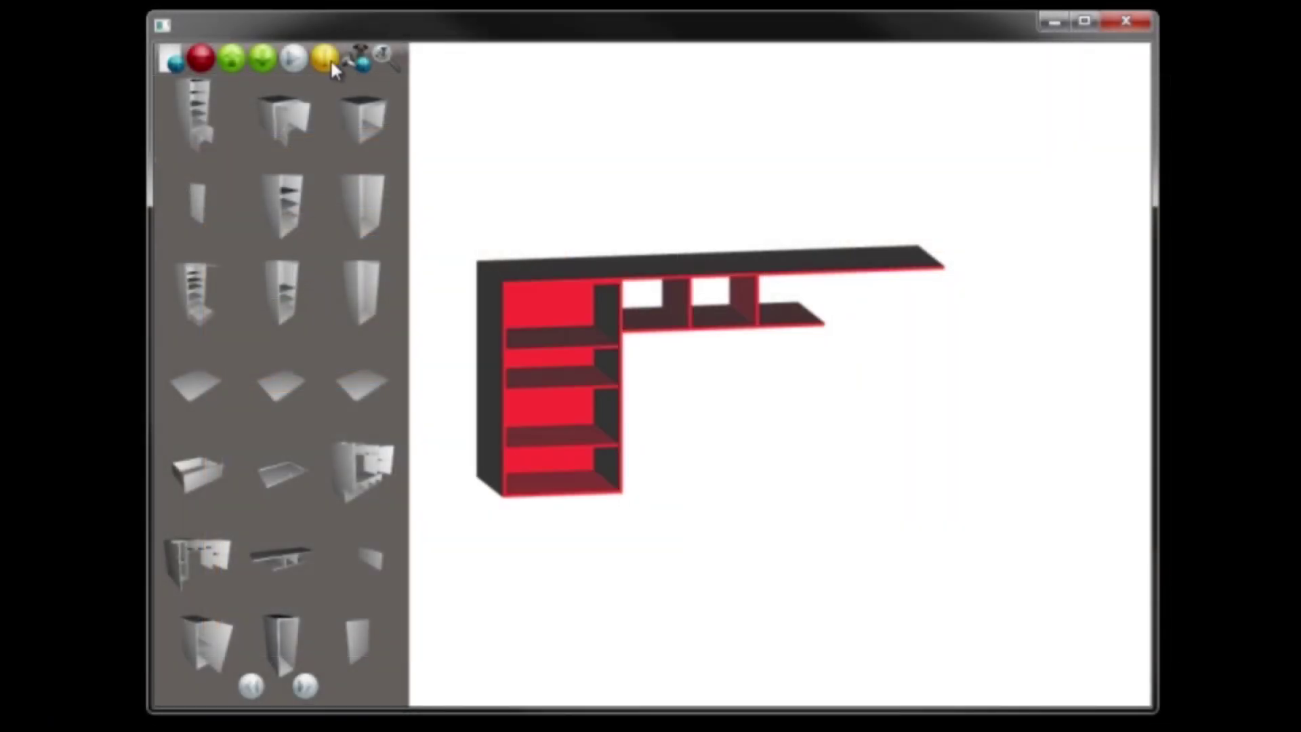
{"action": "left_click", "coordinate": [331, 59]}
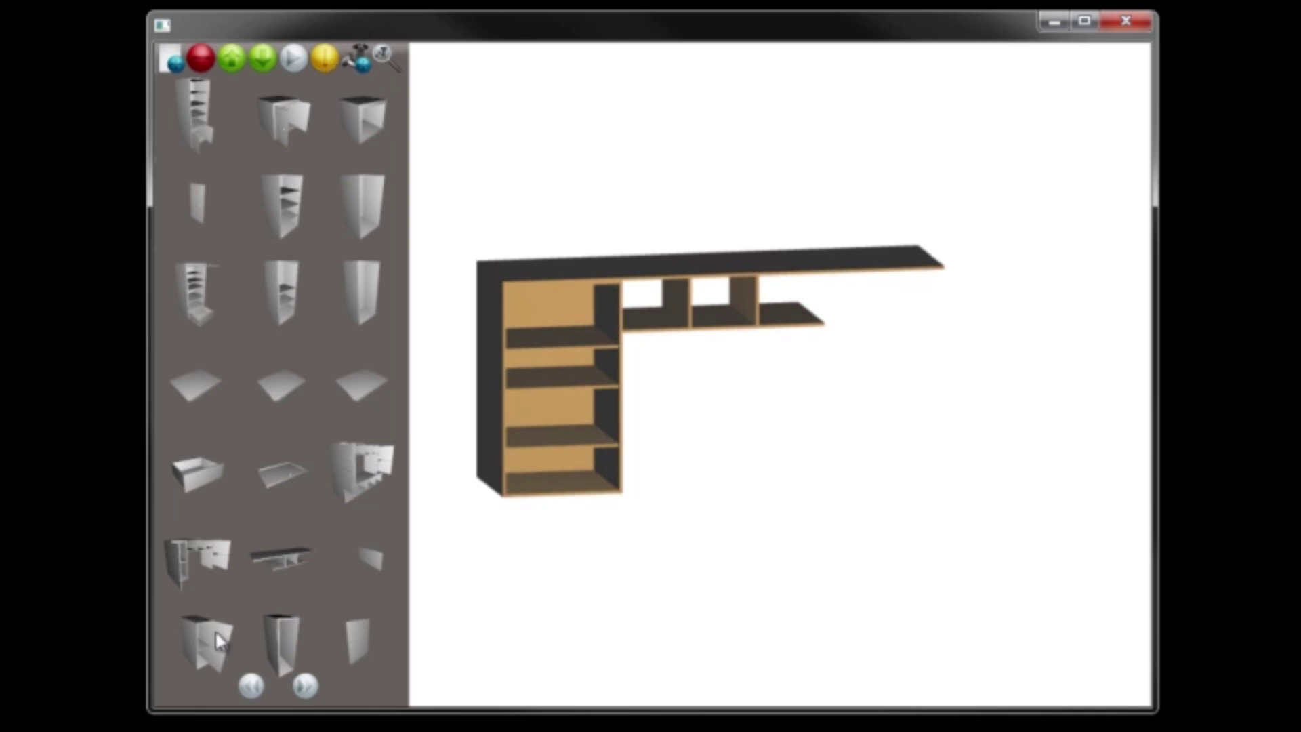
{"action": "left_click", "coordinate": [704, 369]}
{"action": "left_click", "coordinate": [359, 61]}
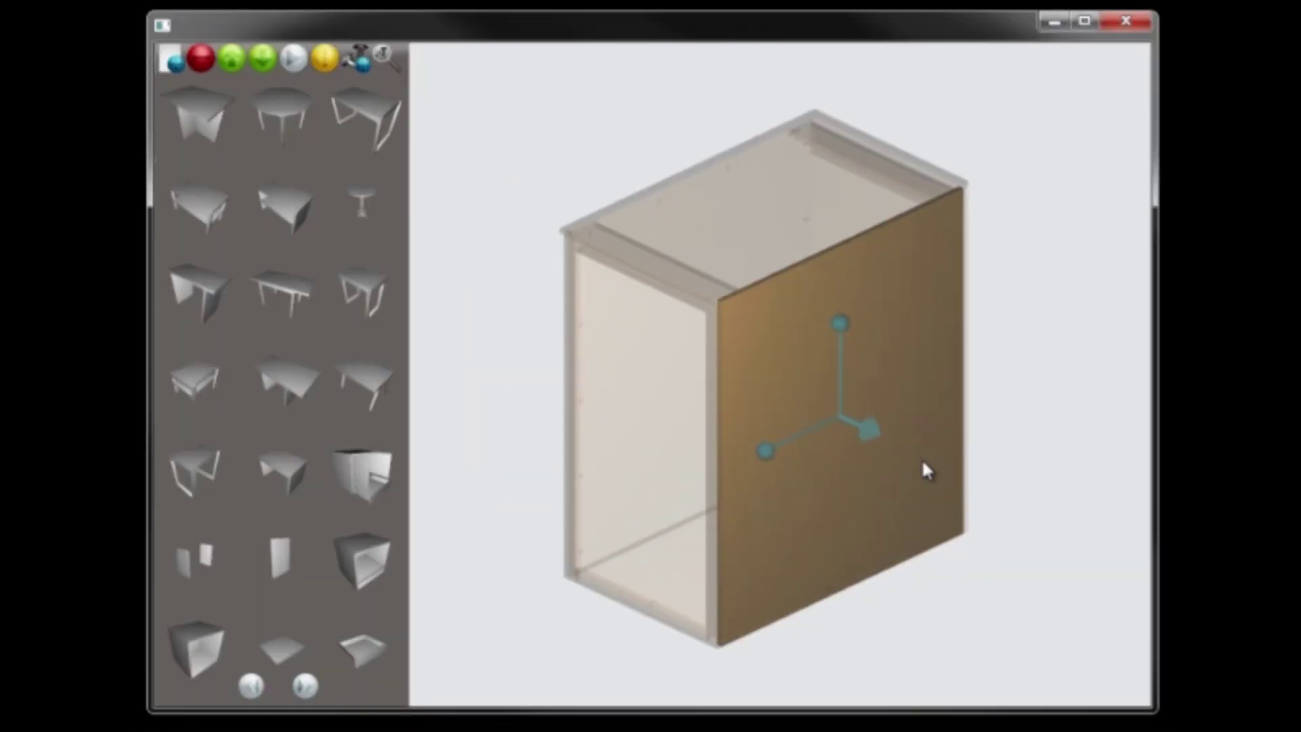
- Select the tall cabinet's side panel and browse another page of the parts library
{"action": "left_click", "coordinate": [391, 63]}
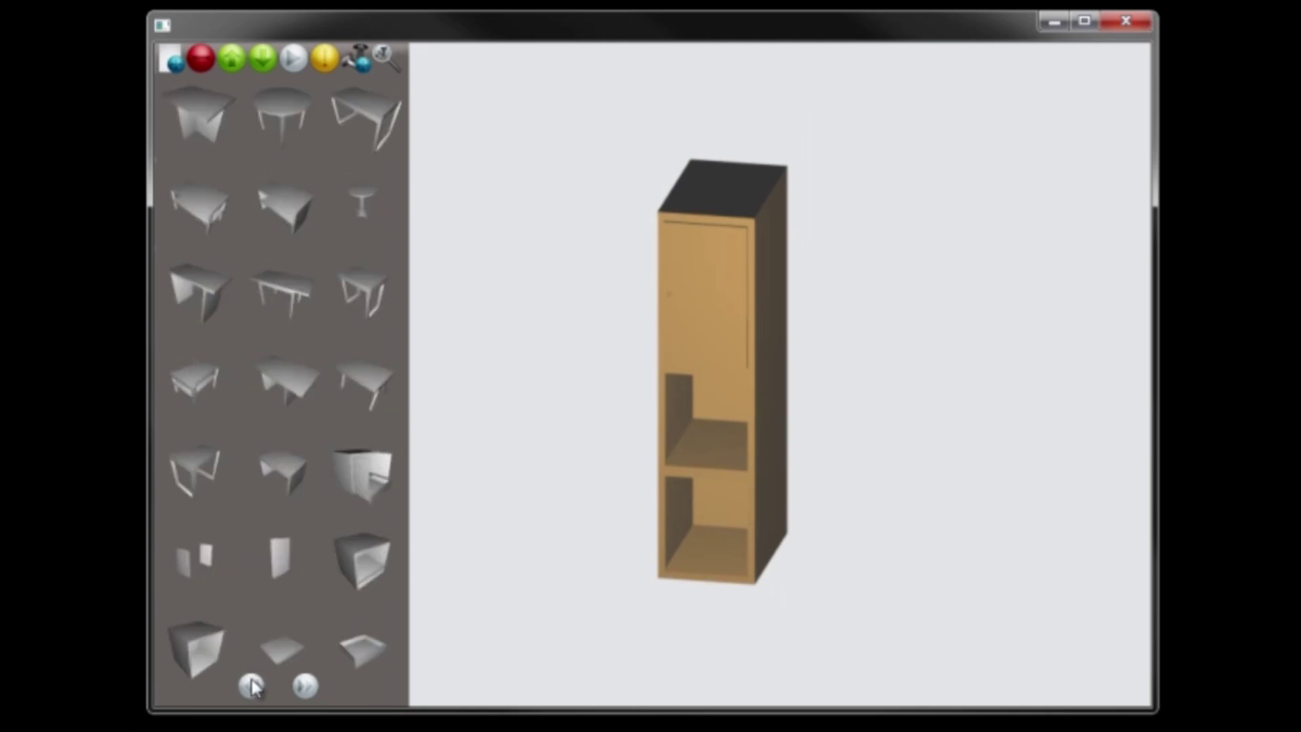
{"action": "left_click", "coordinate": [251, 685]}
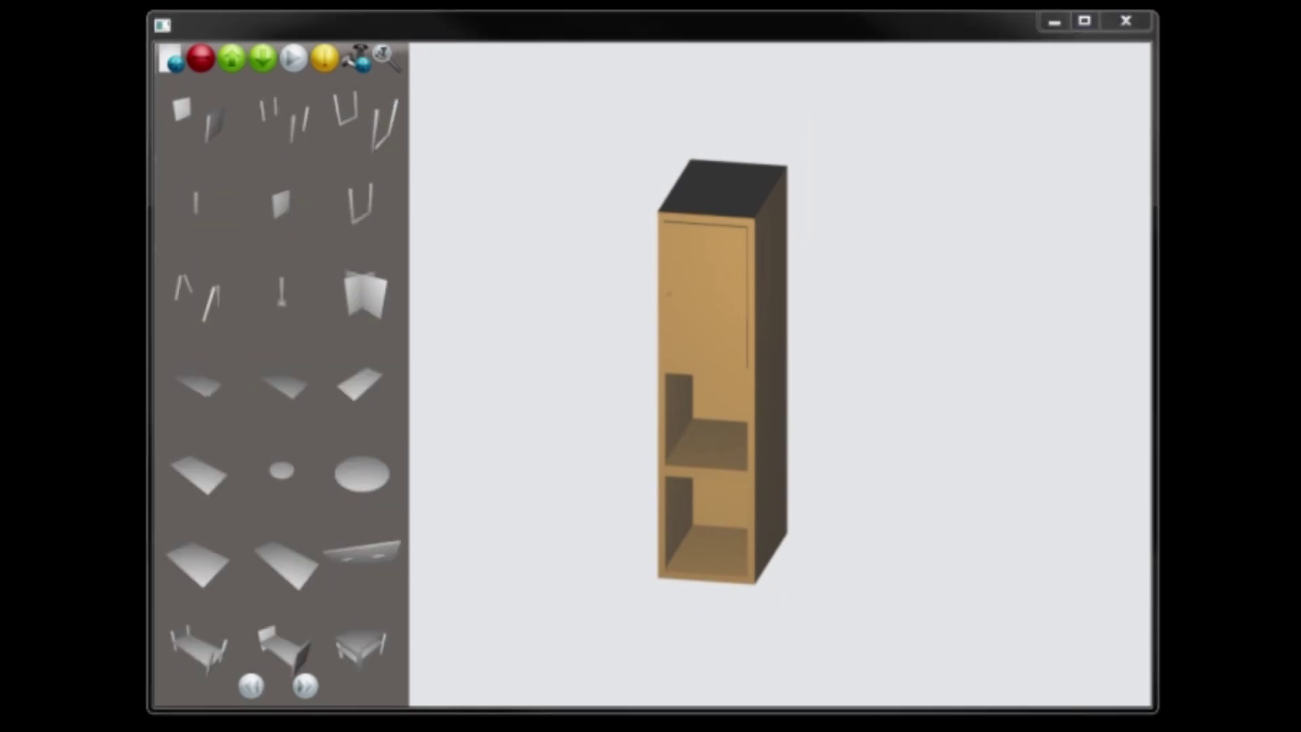